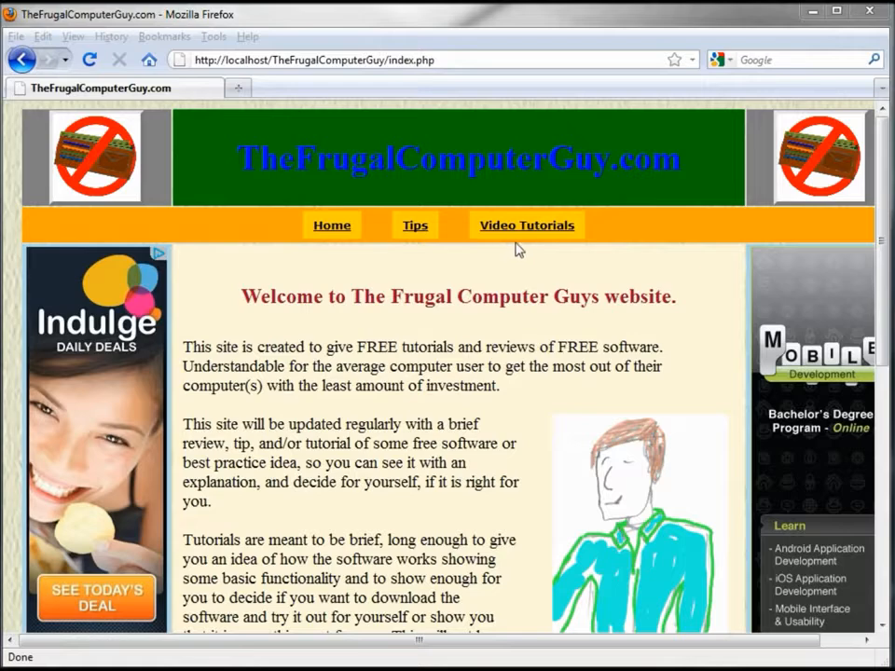
Step: Open the Office: Spreadsheet page of the video tutorials, and switch to the team contact list in LibreOffice Calc
left_click(527, 229)
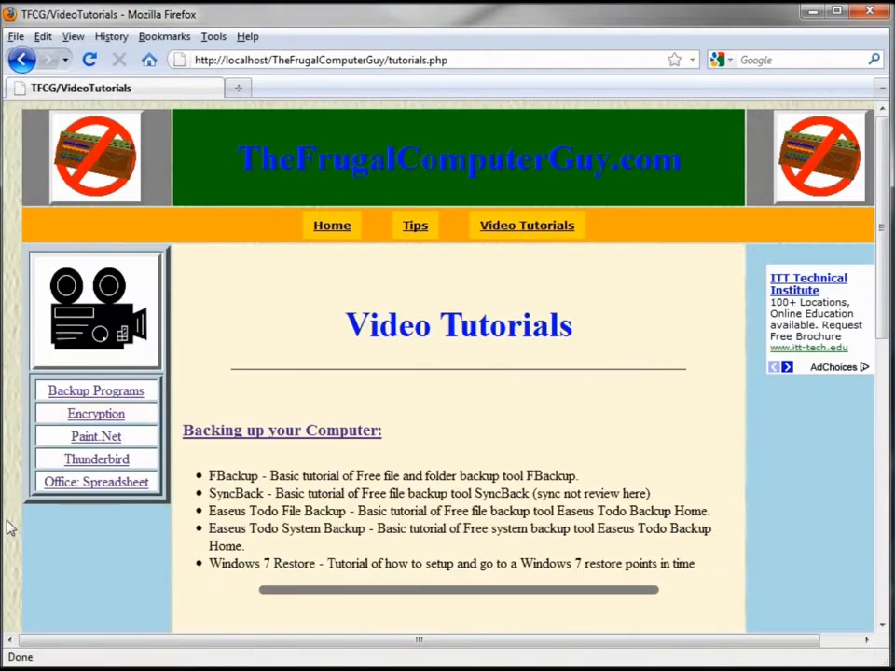
left_click(102, 487)
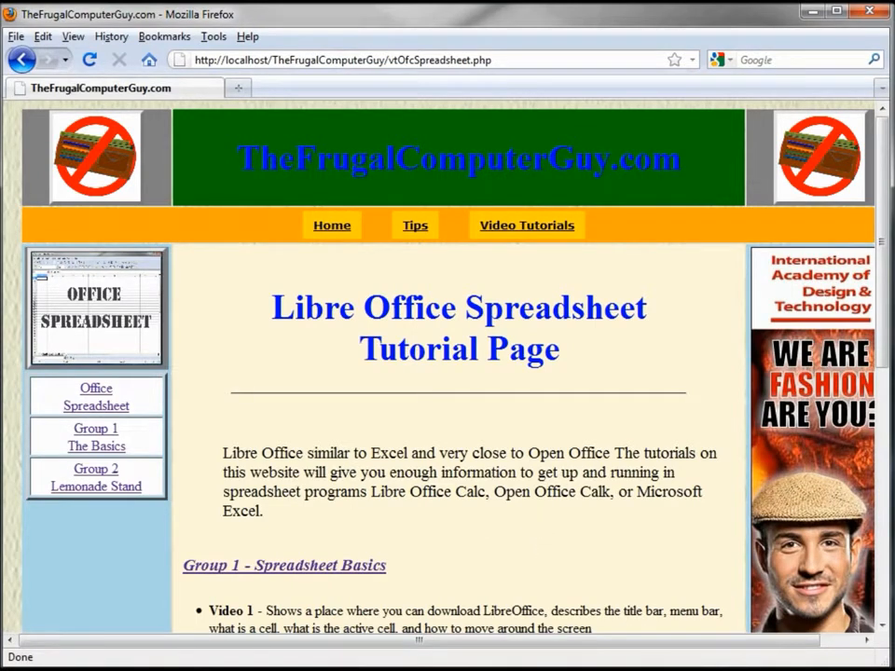
key("alt+Tab")
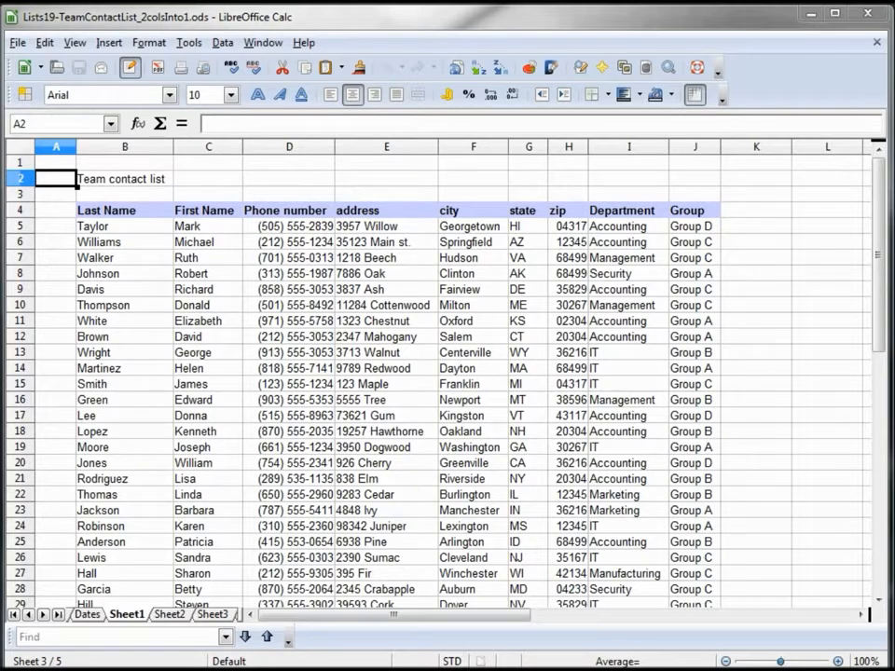
Step: Insert a column before Phone number and enter "last, first" as its heading in D4
left_click(284, 151)
right_click(280, 149)
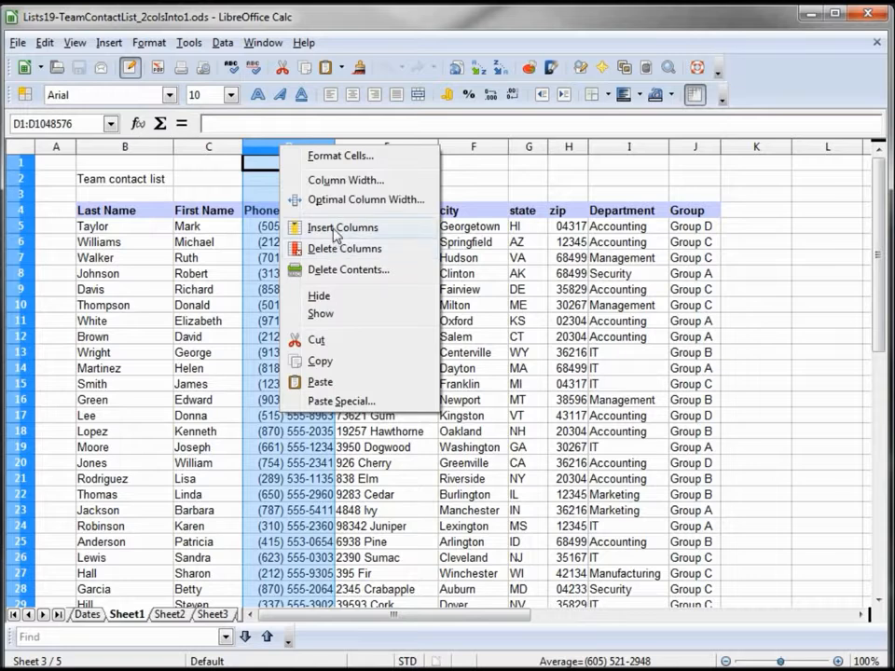
left_click(337, 228)
left_click(272, 210)
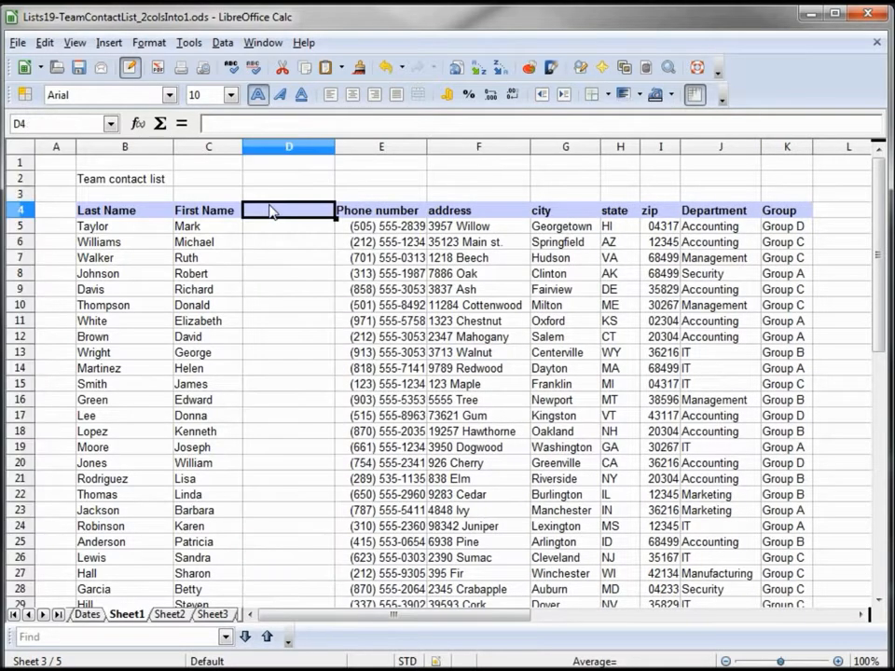
type("last,")
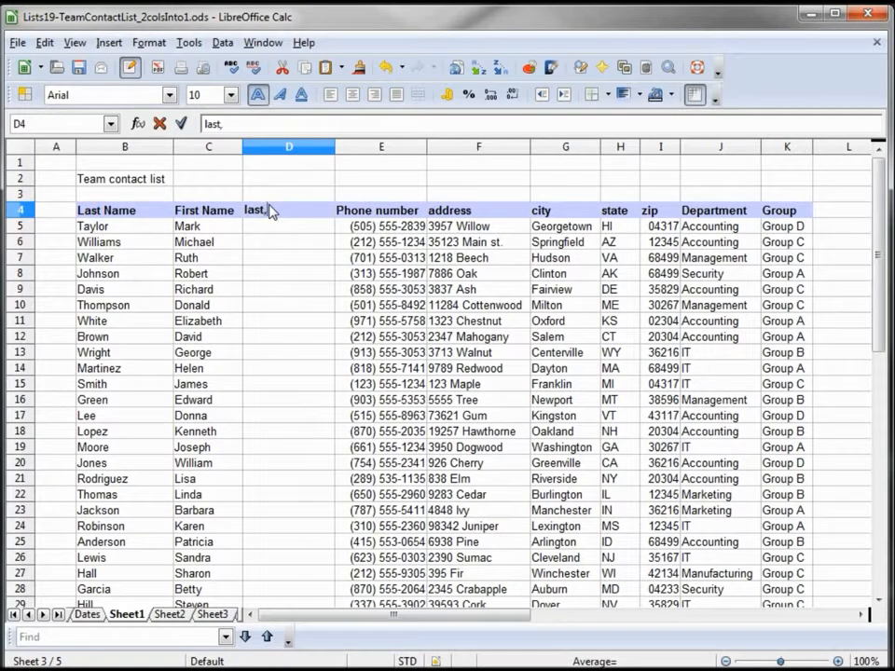
type(" first")
key("Return")
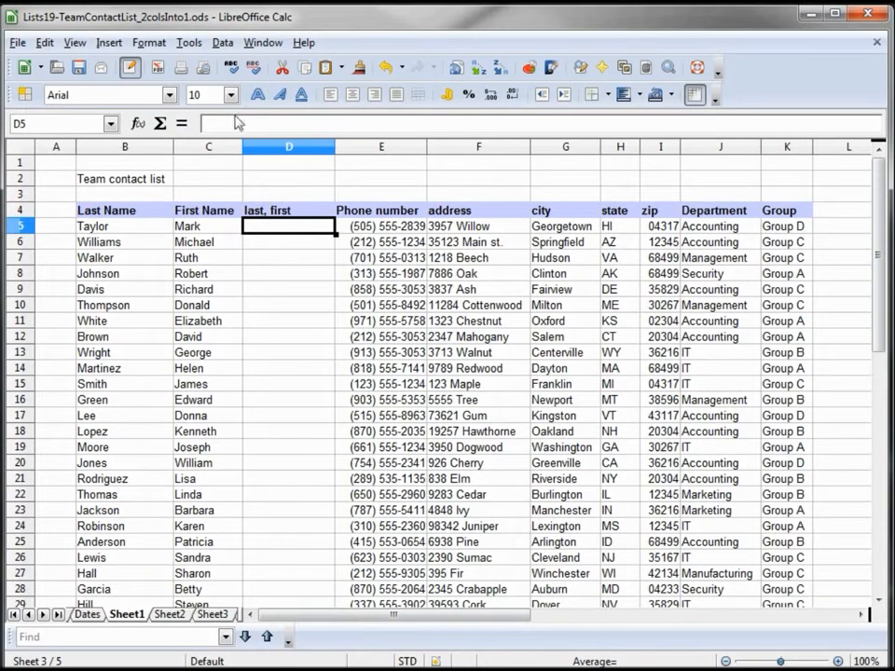
Step: Enter =CONCATENATE(B5,", ",C5) in D5 to join the last and first names
left_click(237, 126)
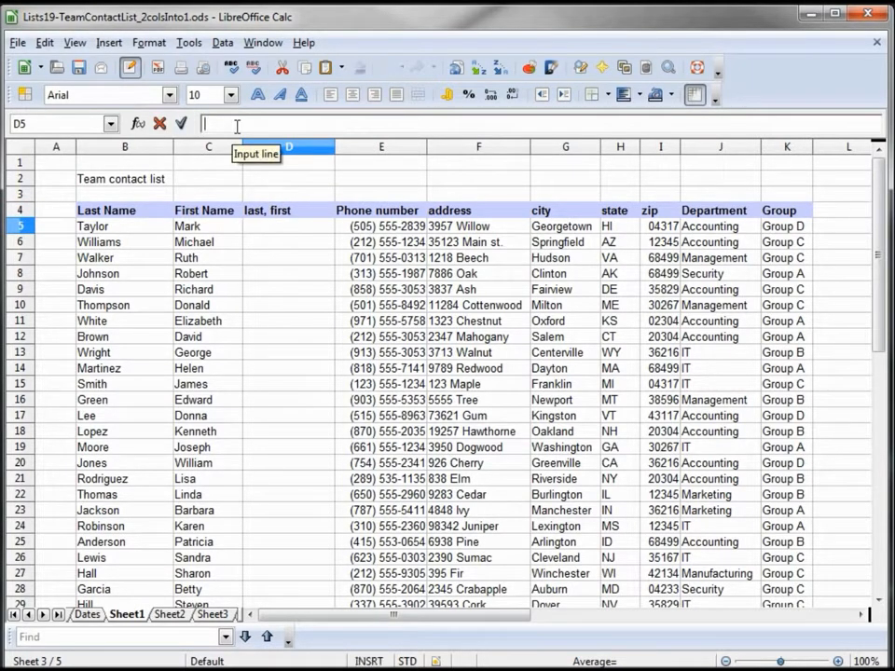
type("=CONCATENATE(B5,\", \",C5)")
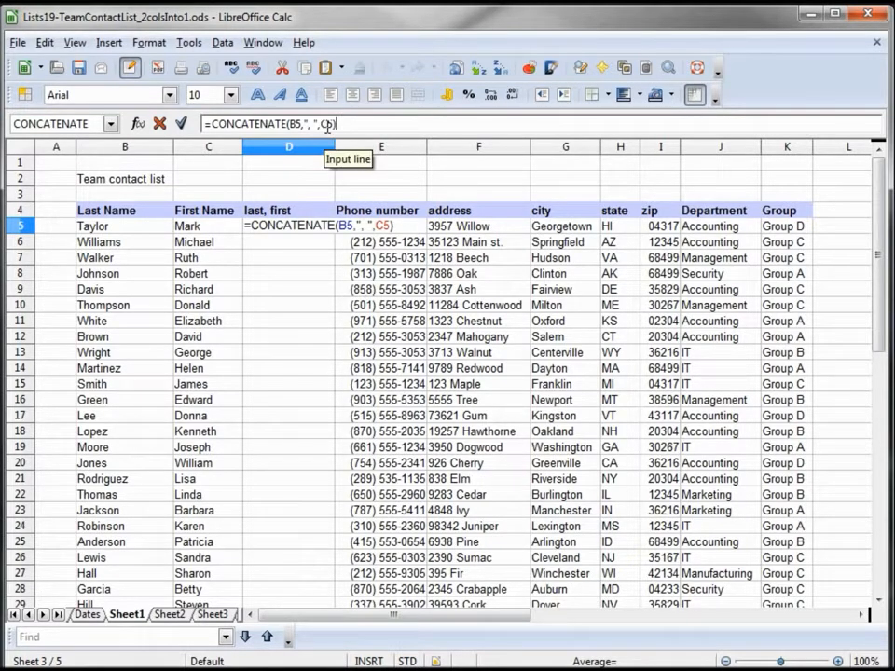
key("Return")
Step: Copy the name-joining formula from D5 into D6:D34
left_click(291, 226)
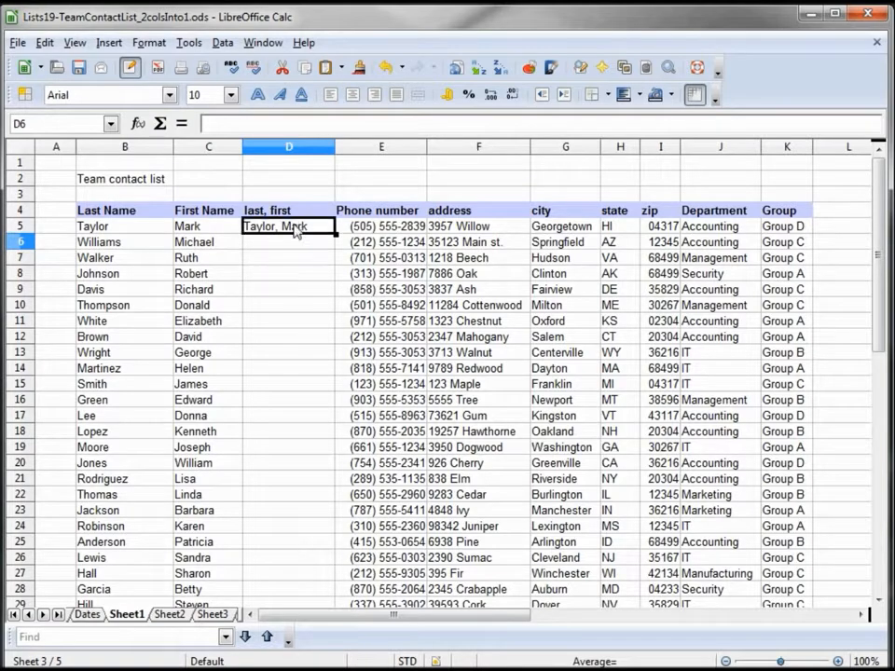
key("ctrl+c")
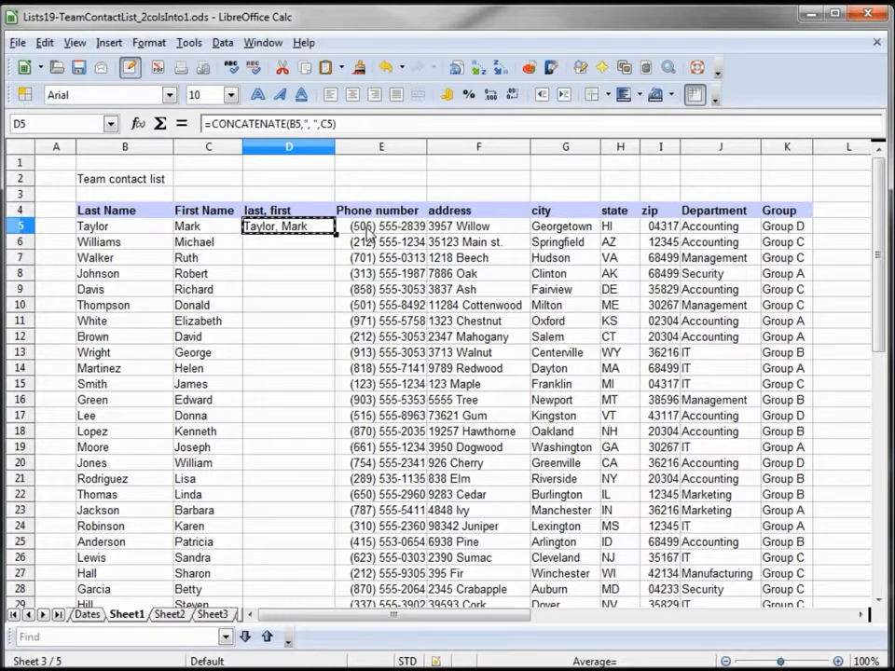
key("Down")
key("shift+Down")
key("shift+Down")
key("shift+Down")
key("shift+Down")
key("shift+Down")
key("shift+Down")
key("shift+Down")
key("shift+Down")
key("shift+Down")
key("shift+Down")
key("shift+Down")
key("shift+Down")
key("shift+Down")
key("shift+Down")
key("shift+Down")
key("shift+Down")
key("shift+Down")
key("shift+Down")
key("shift+Down")
key("shift+Down")
key("shift+Down")
key("shift+Down")
key("shift+Down")
key("shift+Down")
key("shift+Down")
key("shift+Down")
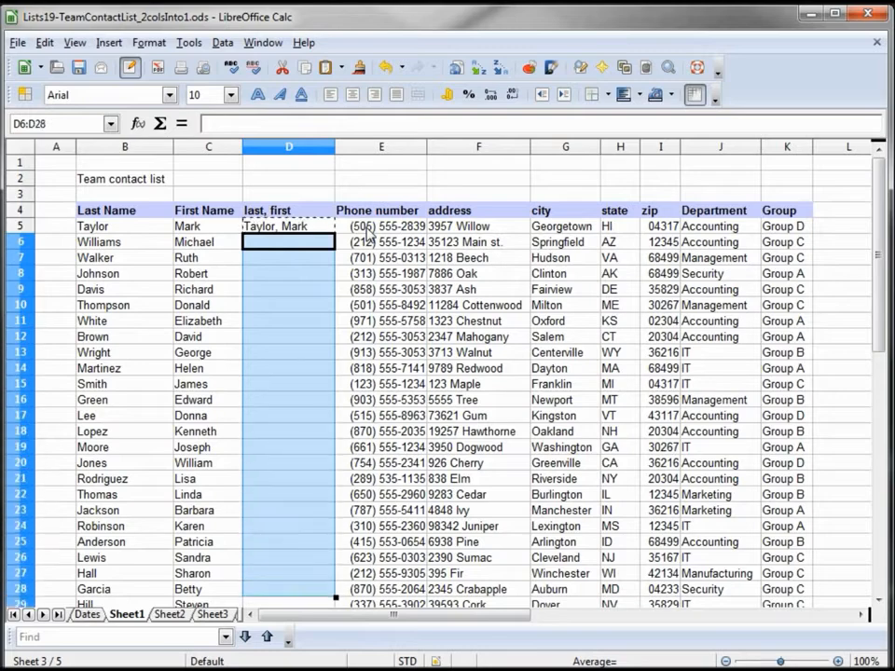
key("shift+Up")
key("shift+Up")
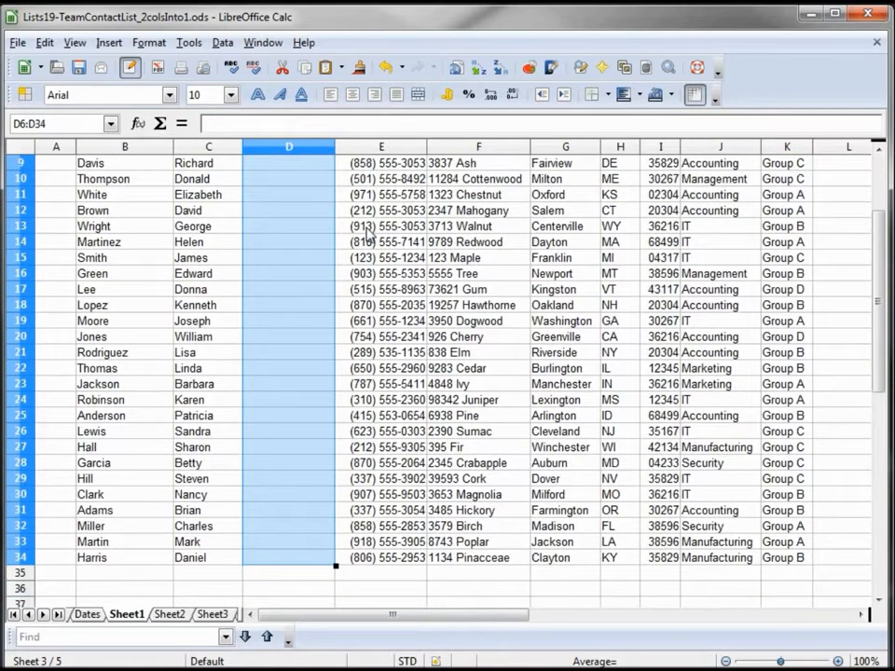
key("ctrl+v")
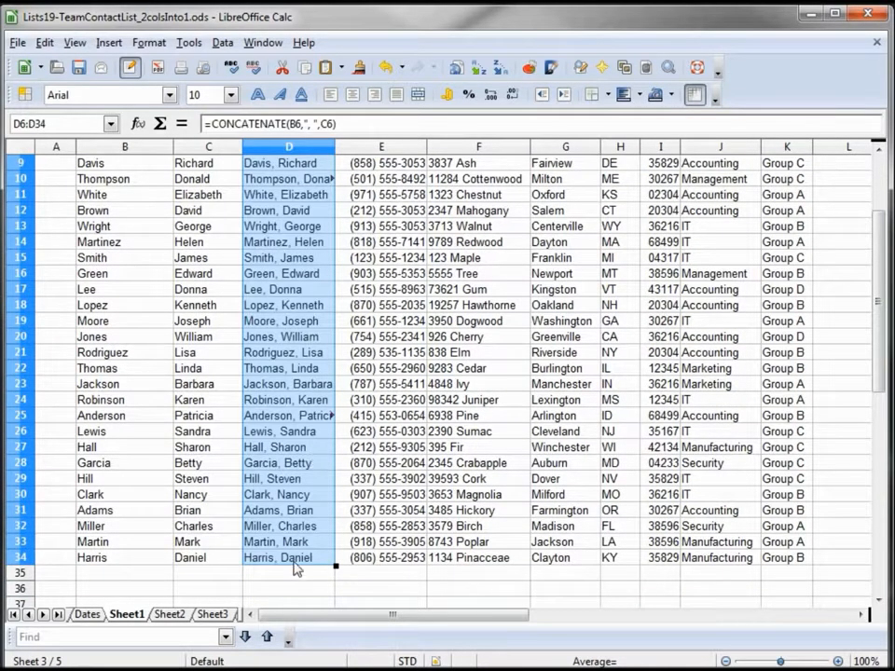
Step: Replace the formulas in D5:D34 with plain values by copying them and pasting only Text over the same cells
left_click(293, 562)
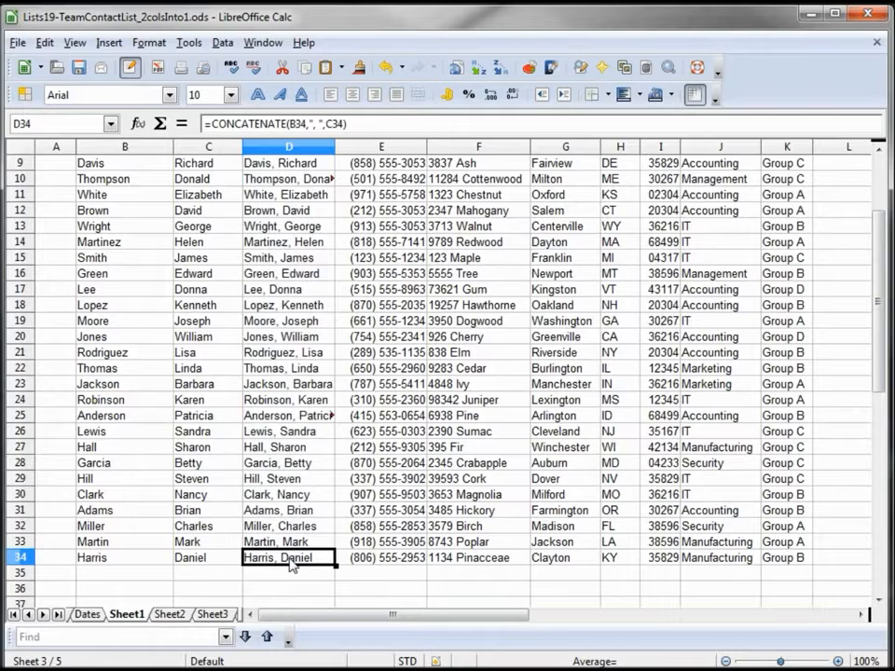
key("shift+Up")
key("shift+Up")
key("shift+Up")
key("shift+Up")
key("shift+Up")
key("shift+Up")
key("shift+Up")
key("shift+Up")
key("shift+Up")
key("shift+Up")
key("shift+Up")
key("shift+Up")
key("shift+Up")
key("shift+Up")
key("shift+Up")
key("shift+Up")
key("shift+Up")
key("shift+Up")
key("shift+Up")
key("shift+Up")
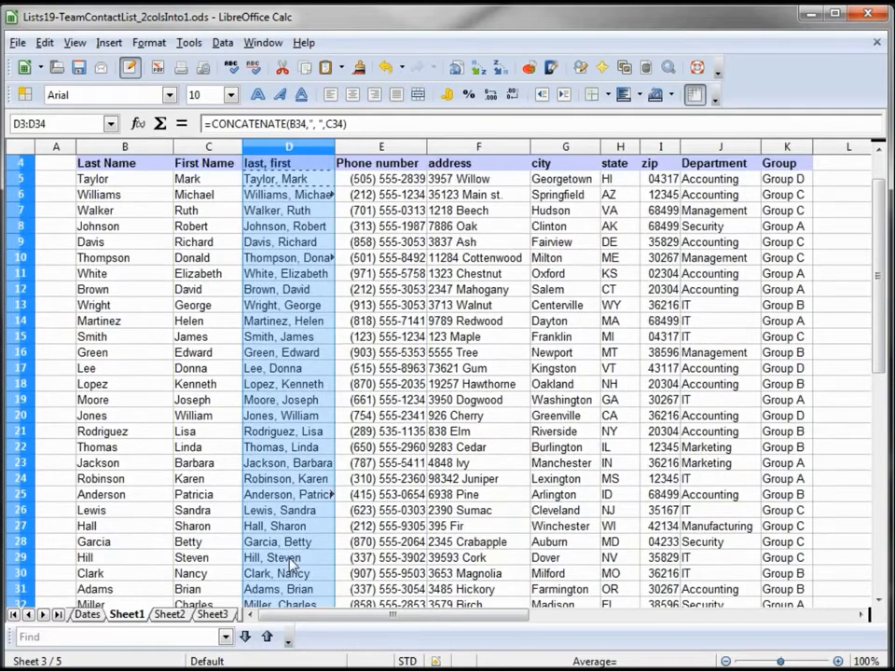
key("shift+Down")
key("shift+Down")
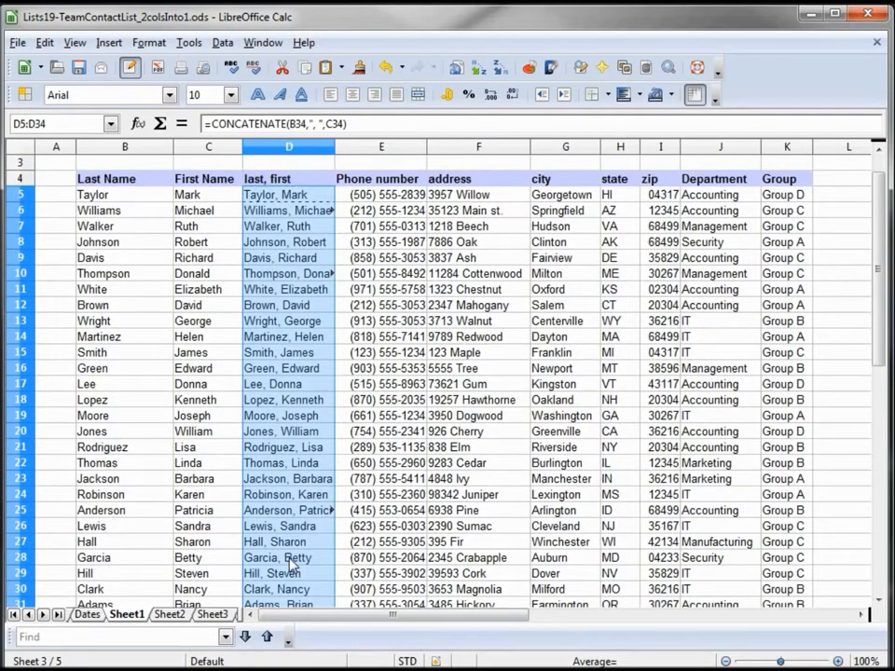
key("ctrl+c")
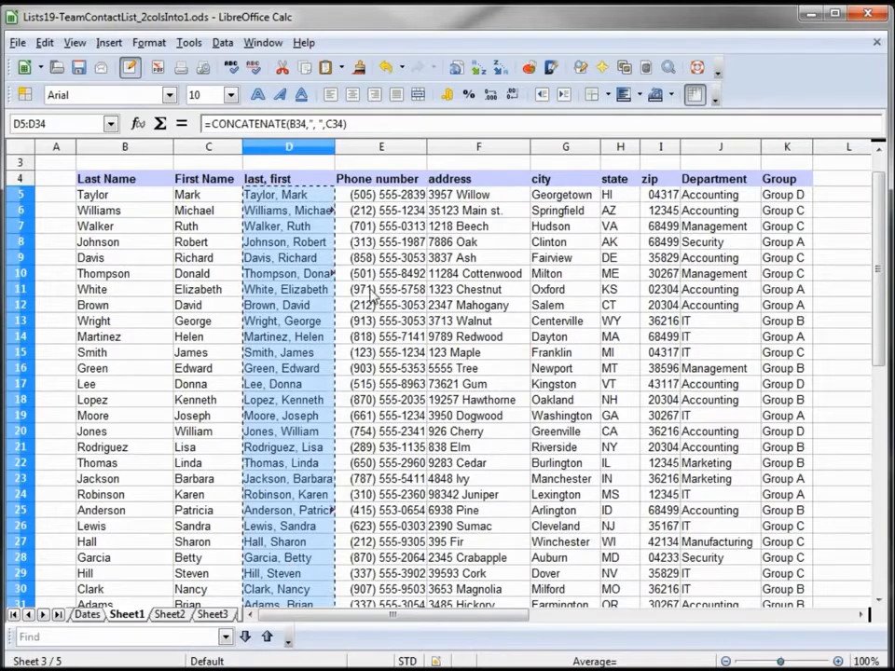
left_click(276, 196)
right_click(276, 196)
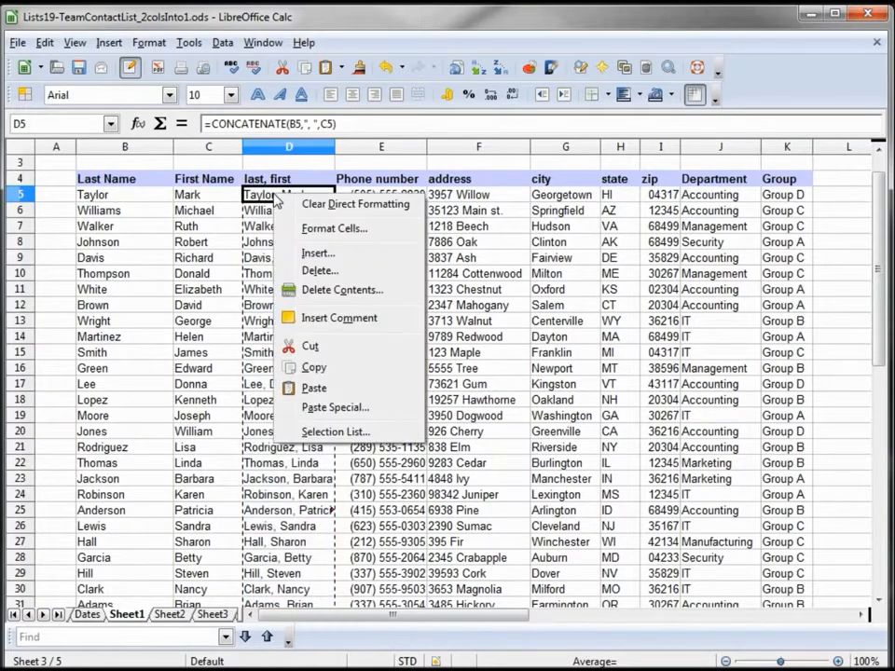
left_click(333, 410)
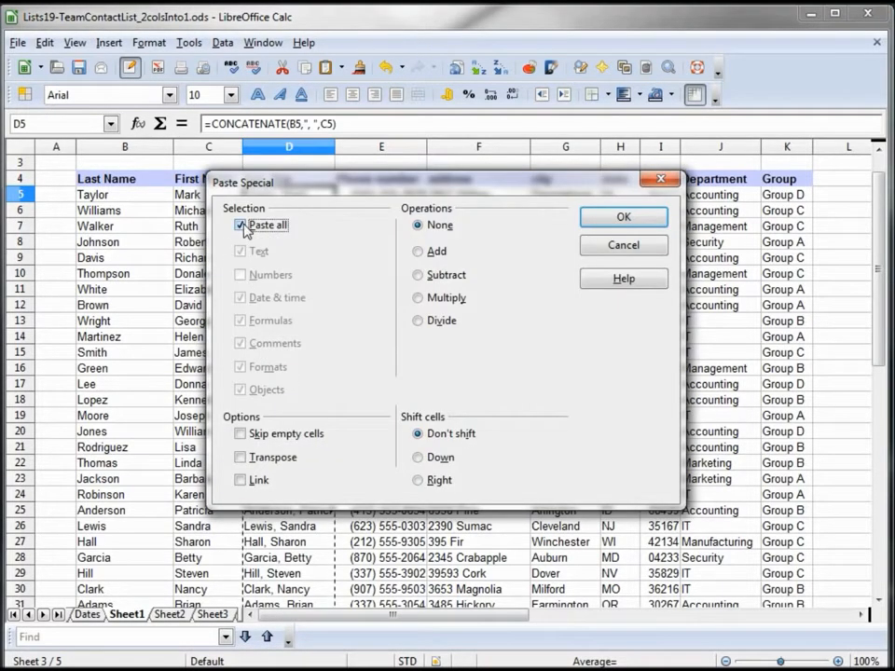
left_click(240, 225)
left_click(240, 297)
left_click(240, 321)
left_click(240, 343)
left_click(240, 367)
left_click(240, 390)
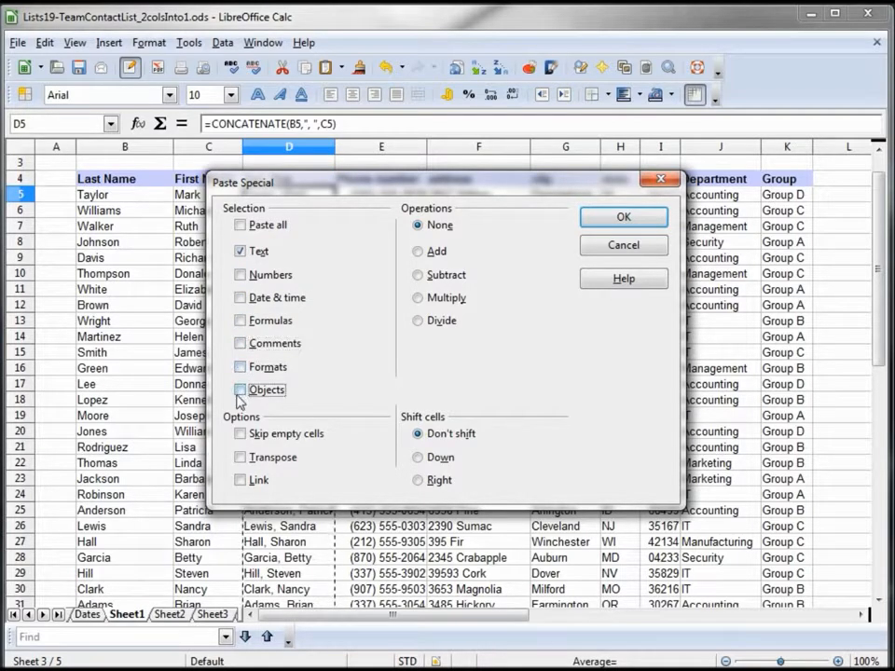
left_click(624, 217)
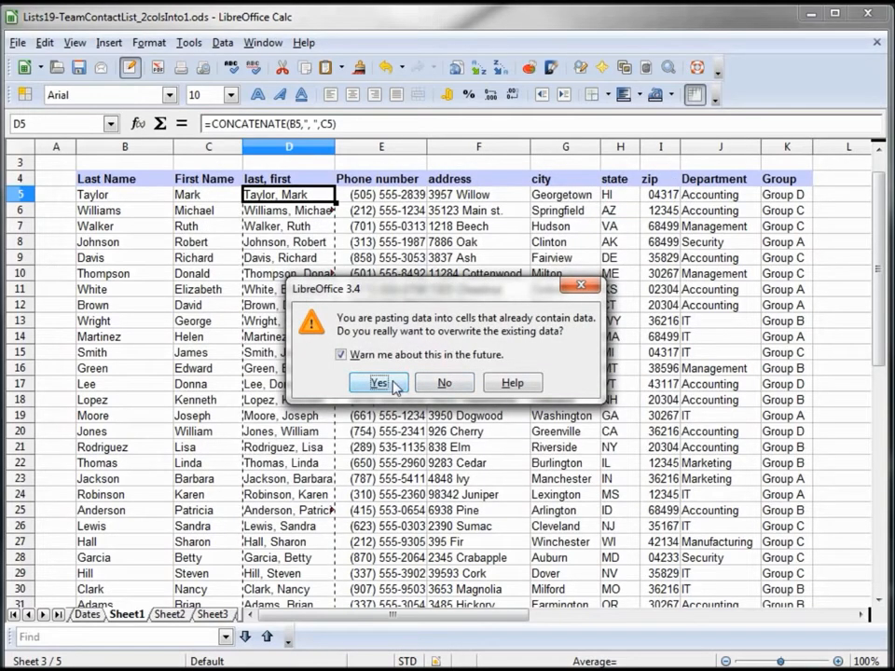
left_click(382, 382)
Step: Examine the contents of the pasted cells D5 to D14 in the "last, first" column
left_click(296, 197)
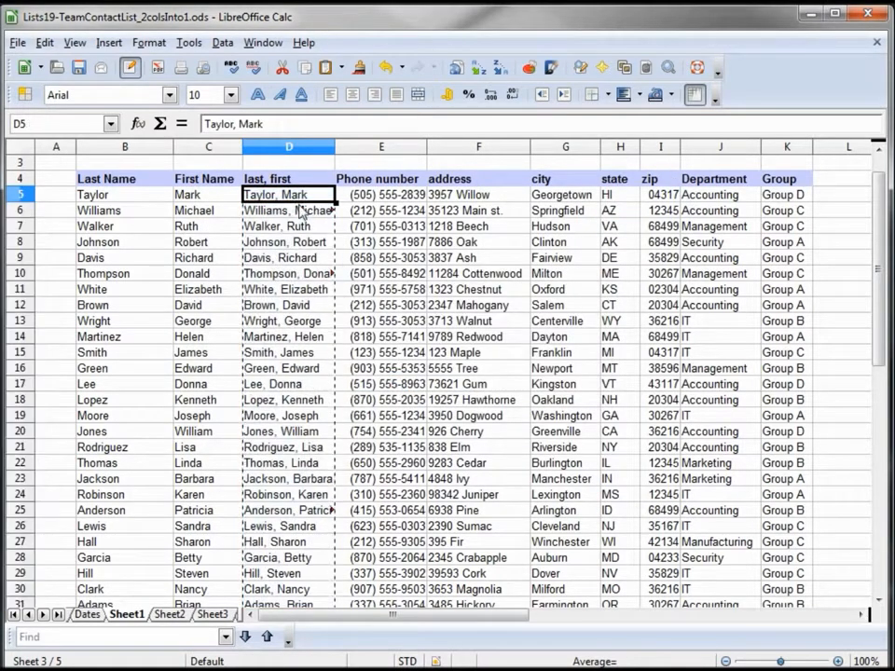
key("Down")
key("Down")
key("Down")
key("Down")
key("Down")
key("Down")
key("Down")
key("Down")
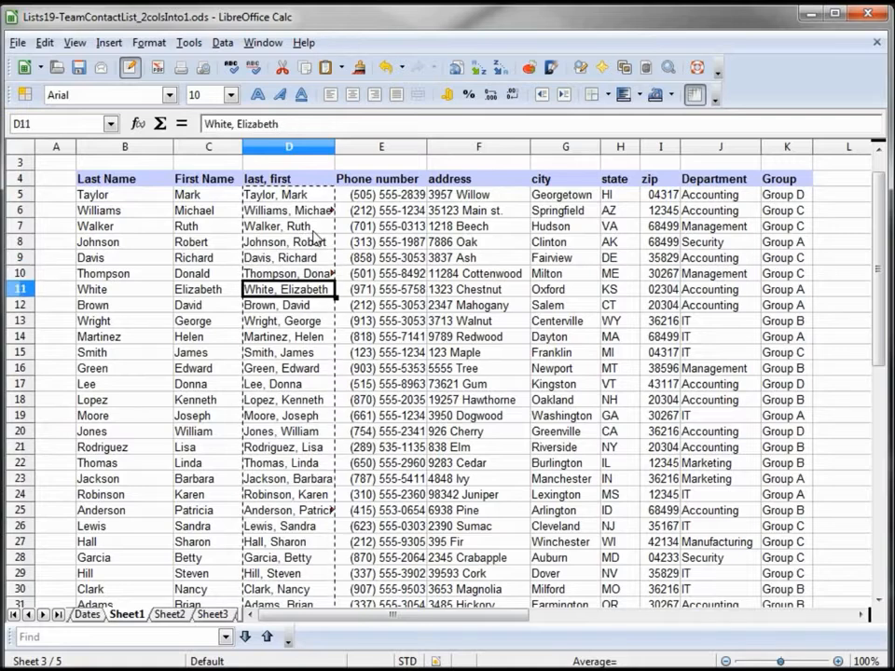
key("Down")
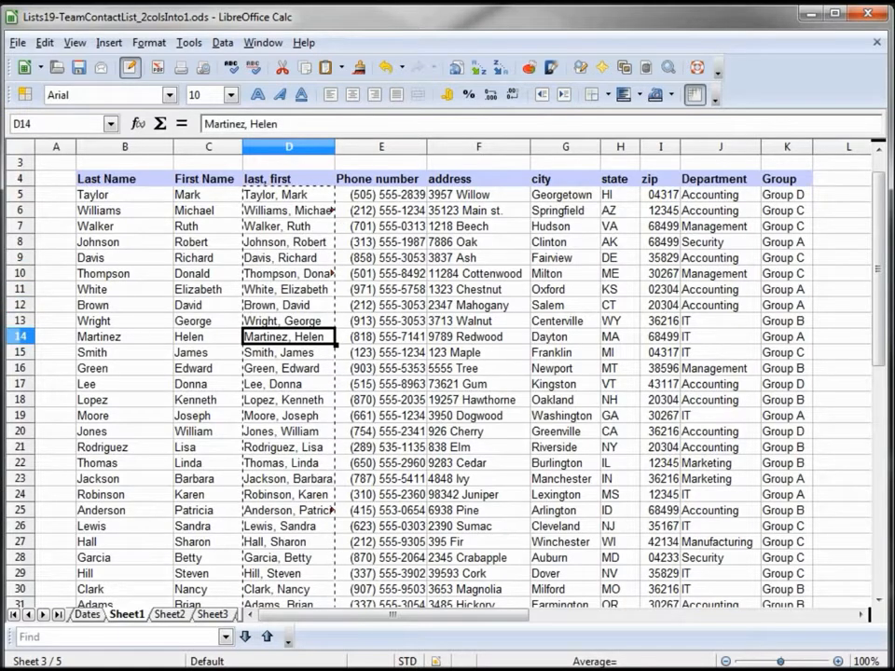
Step: Clear the copy marking and fit column D's width to its contents
key("Escape")
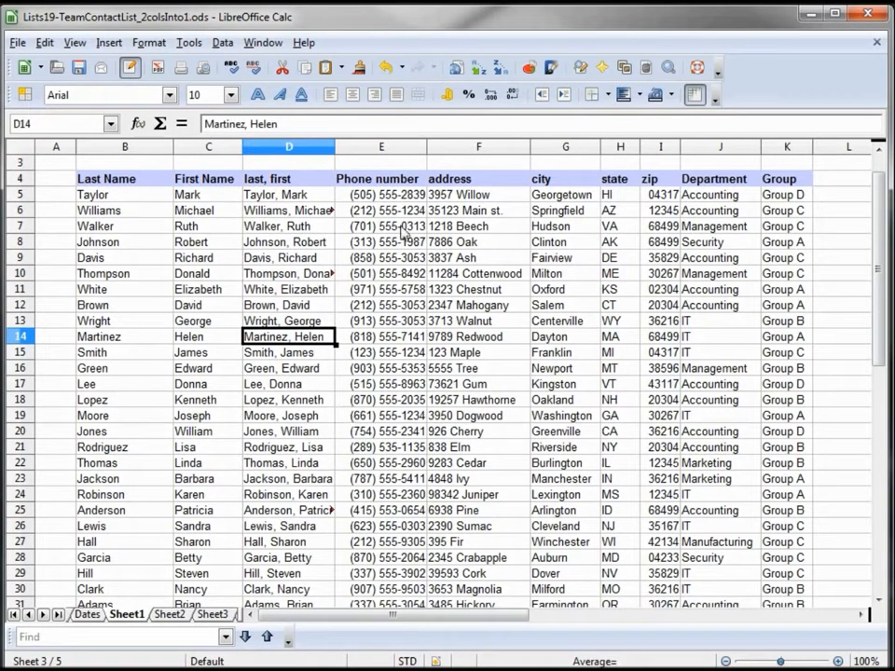
double_click(335, 147)
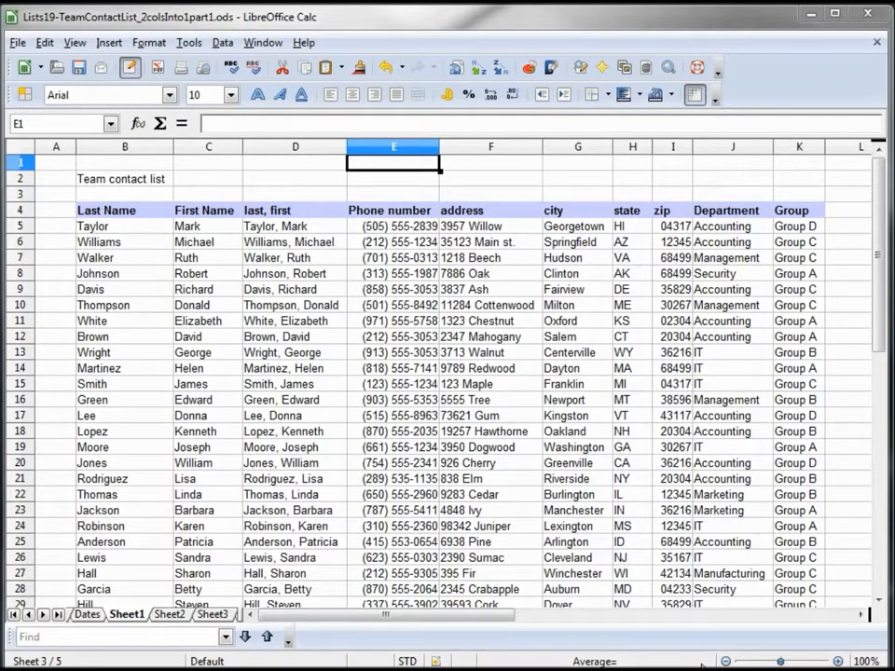
Step: Undo the deletion of columns E and F, and examine the last-name extraction formulas in E5, E3 and E2
left_click(386, 67)
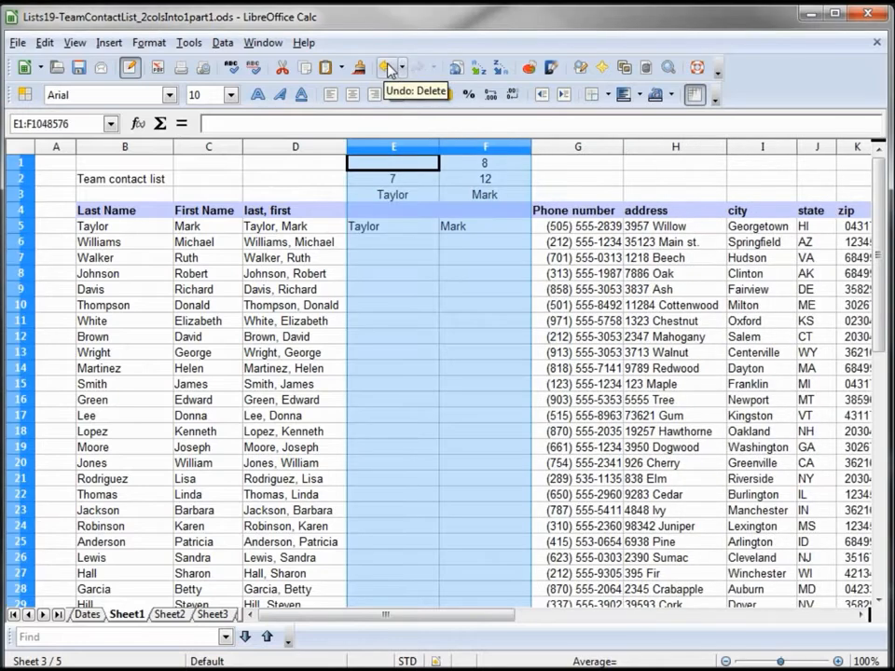
left_click(381, 233)
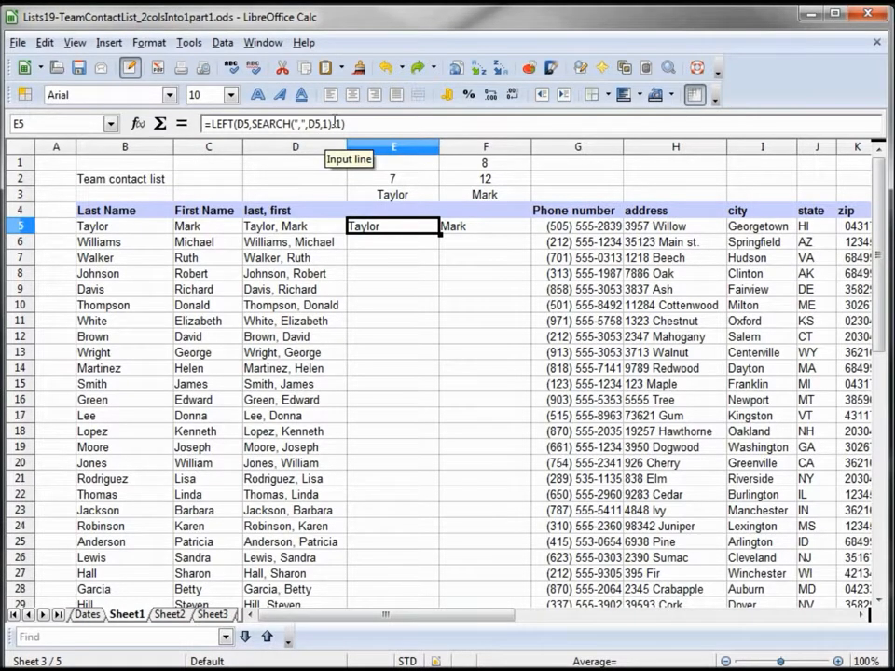
left_click(385, 199)
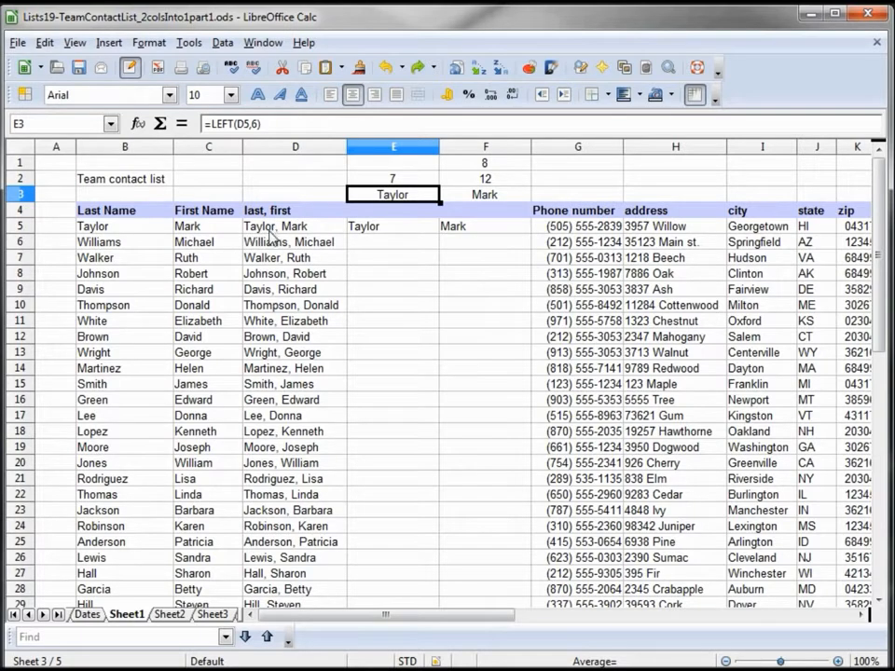
left_click(372, 233)
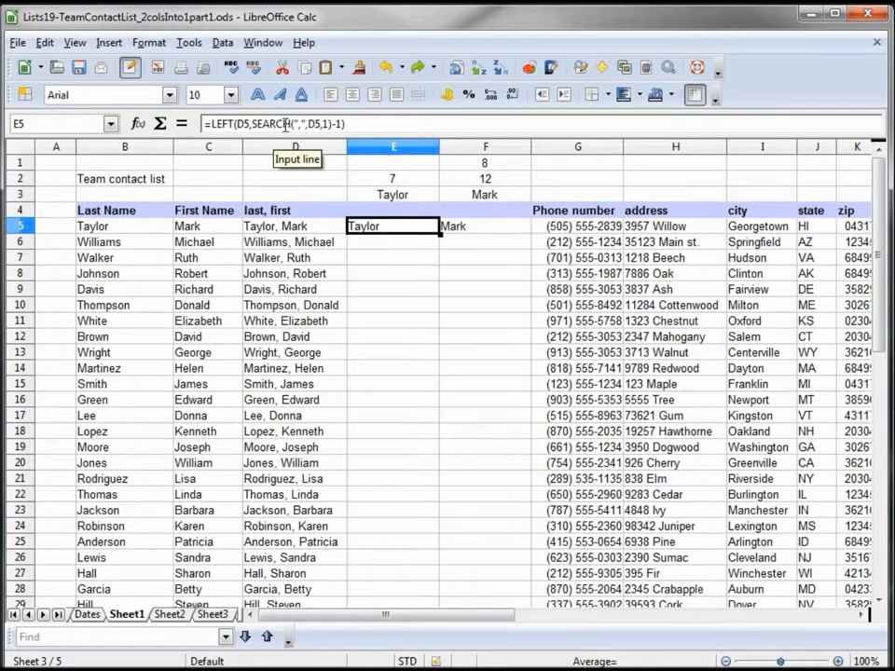
left_click(388, 181)
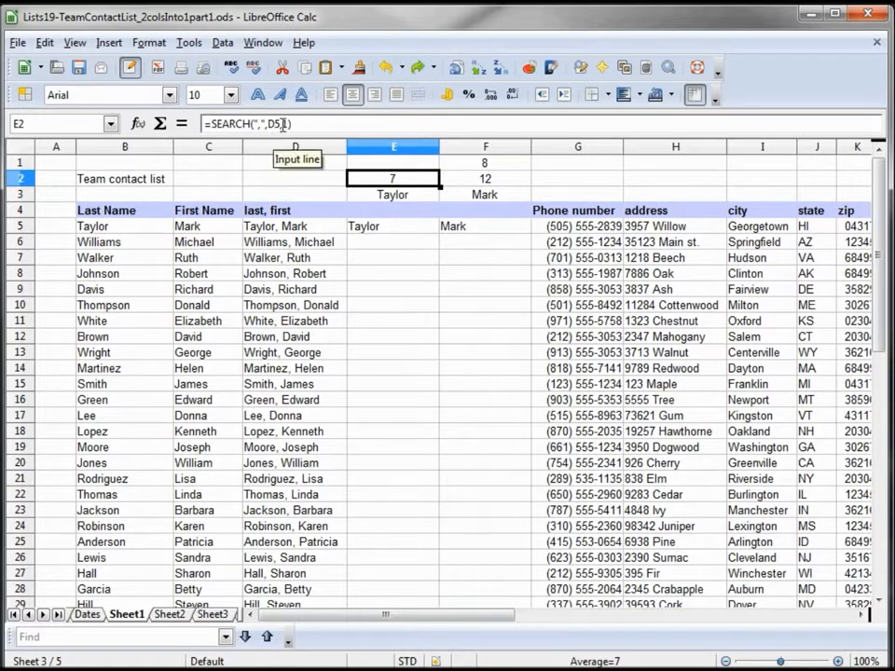
left_click(370, 229)
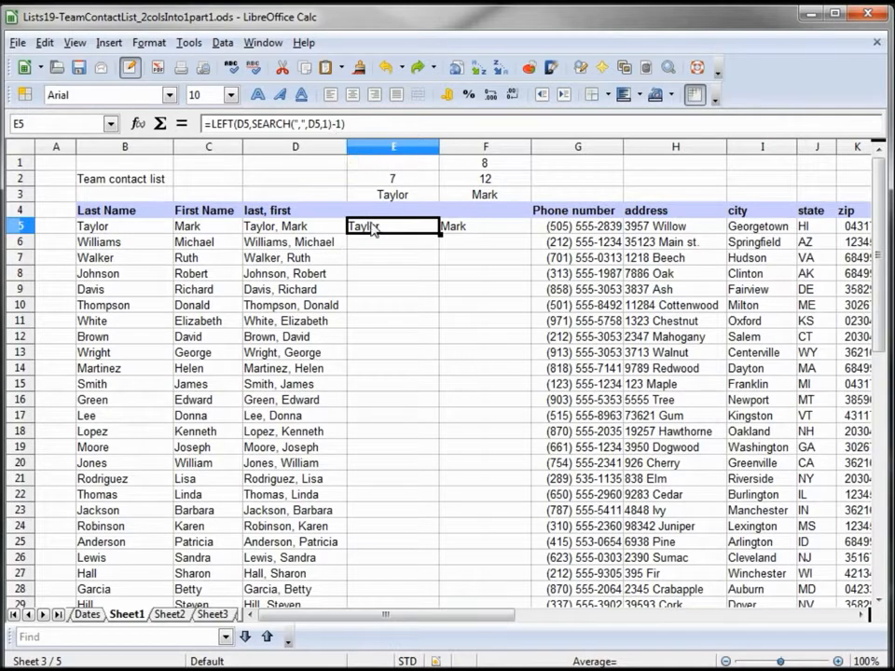
Step: Examine the first-name extraction formula in F5 and its component formulas in F1, F2 and F3
left_click(462, 234)
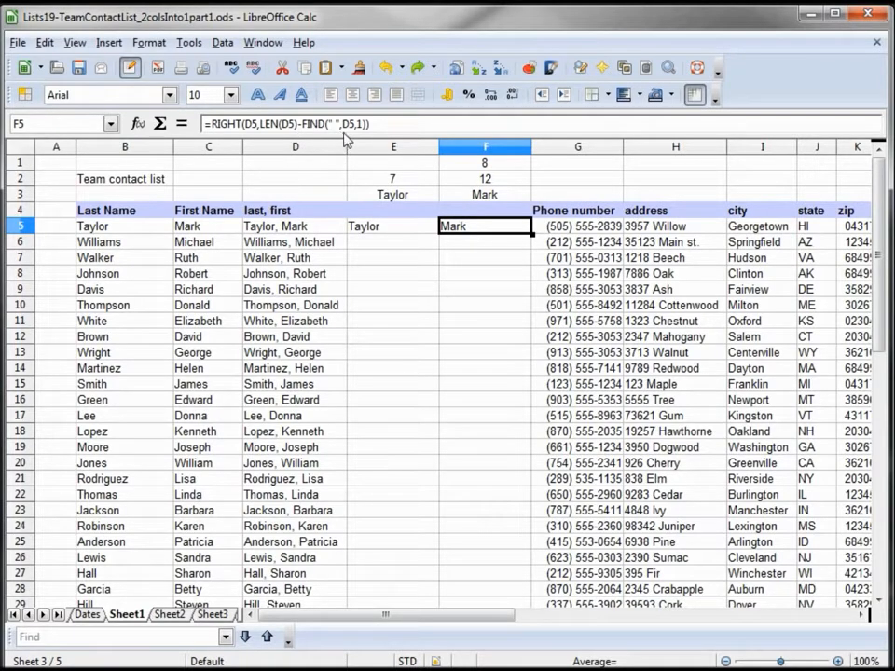
left_click(483, 200)
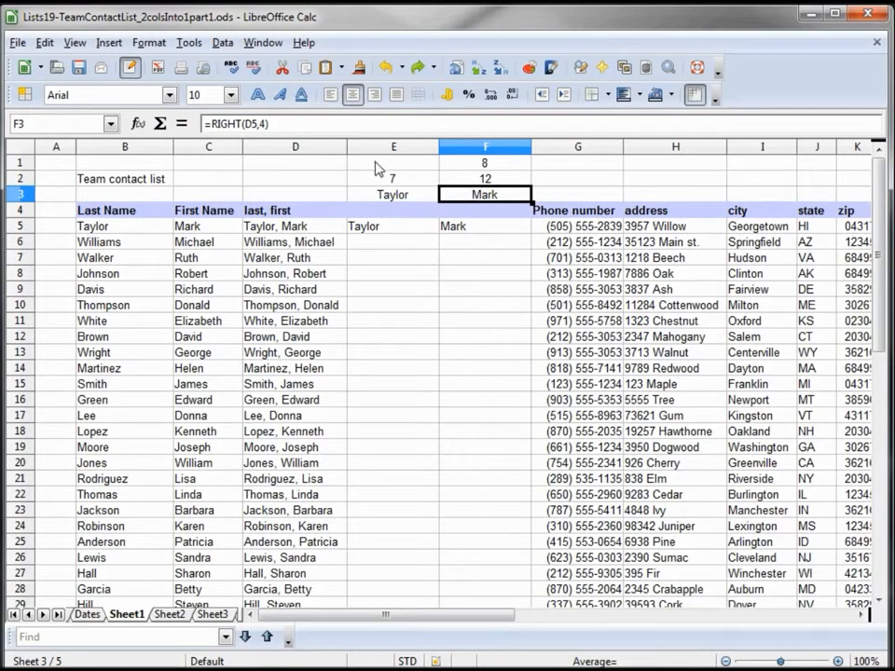
left_click(520, 230)
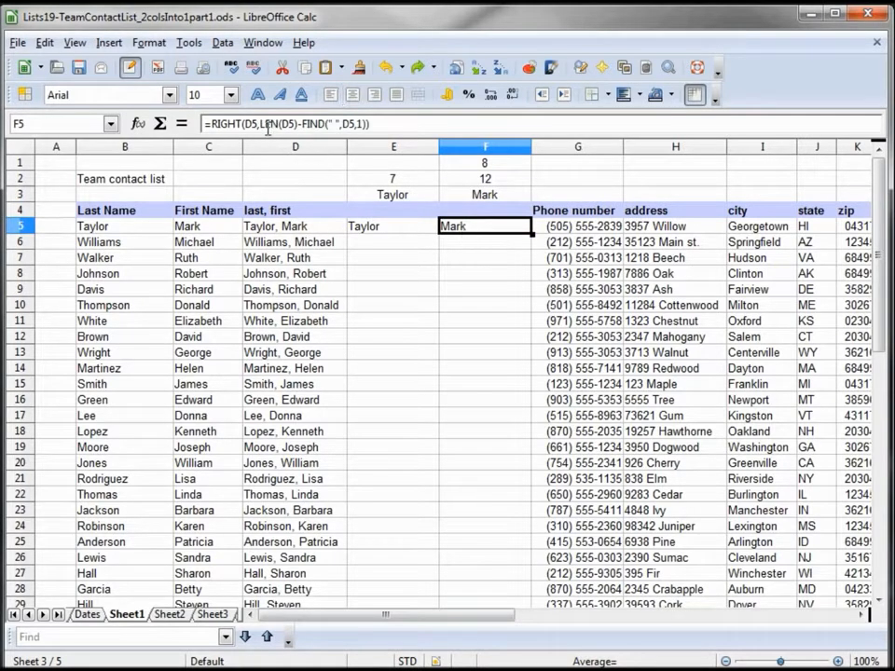
left_click(477, 183)
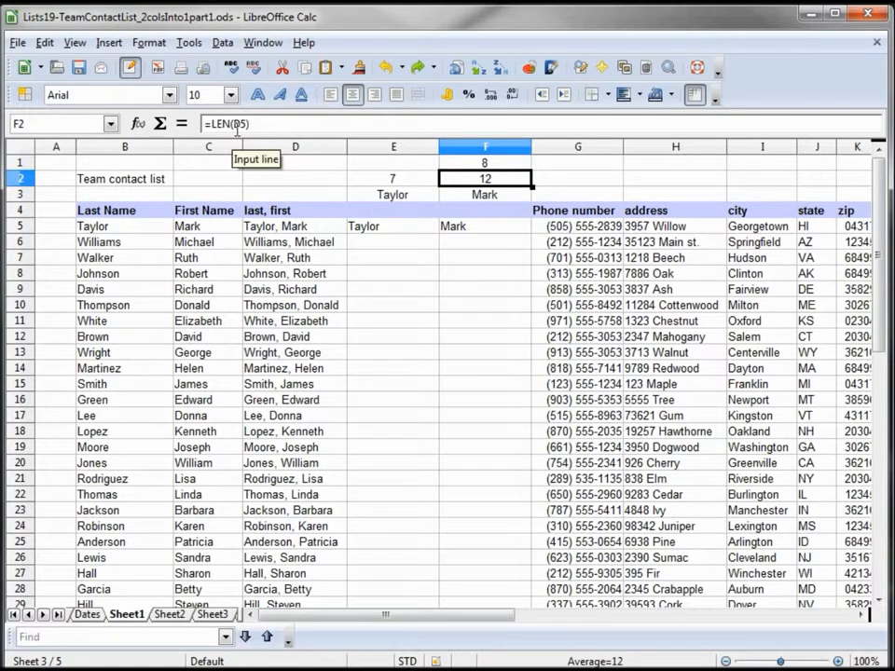
left_click(480, 164)
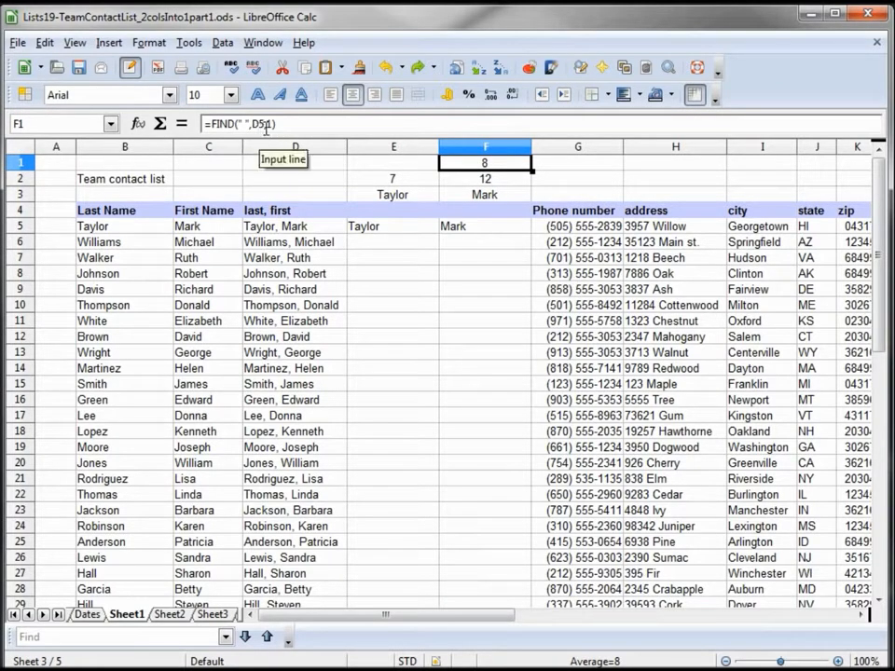
left_click(498, 177)
left_click(495, 164)
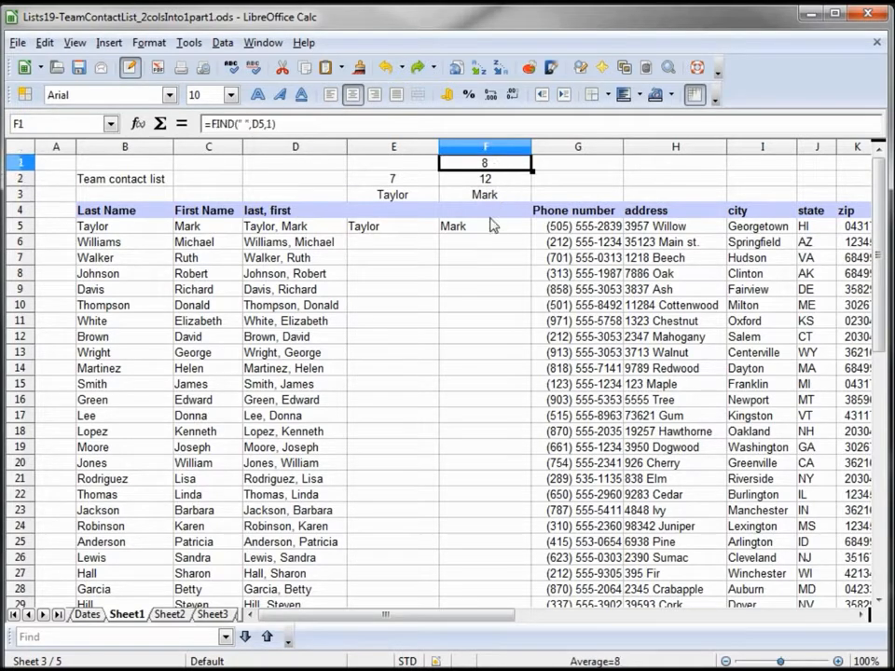
left_click(491, 196)
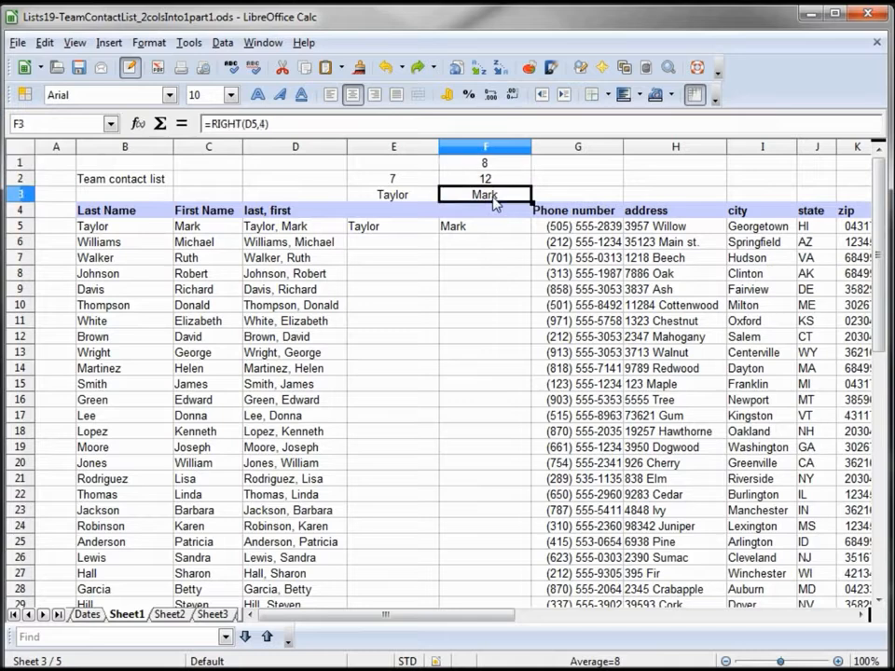
left_click(491, 227)
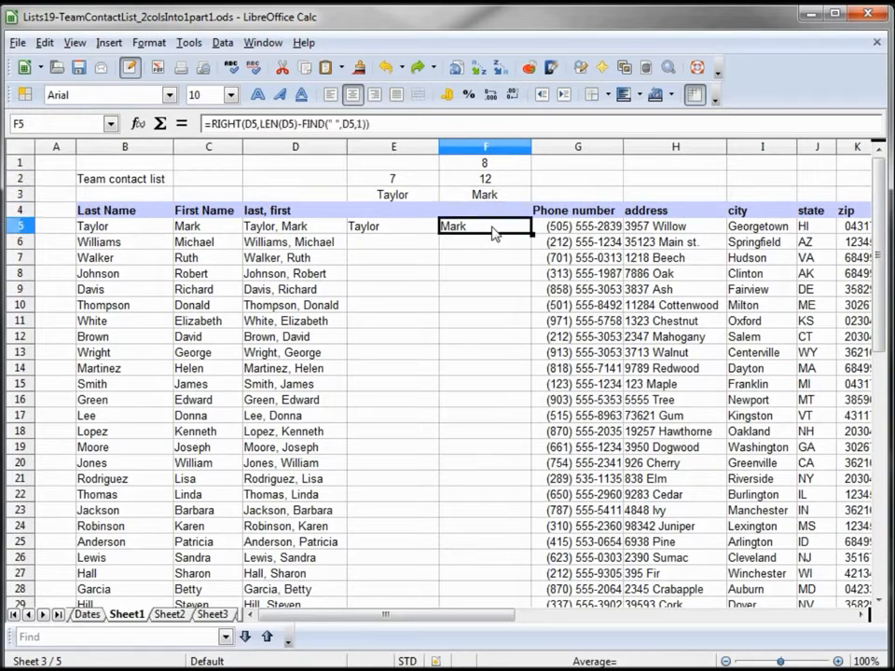
Step: Copy the last-name and first-name extraction formulas from E5:F5 down to rows 6 through 34
left_click(399, 231)
key("shift+Right")
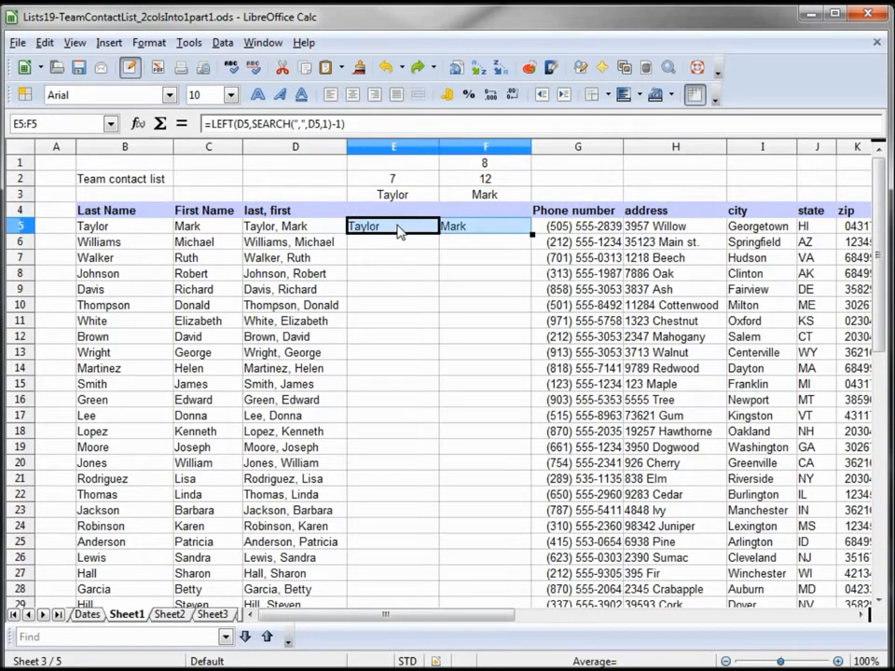
key("ctrl+c")
key("Down")
key("shift+Down")
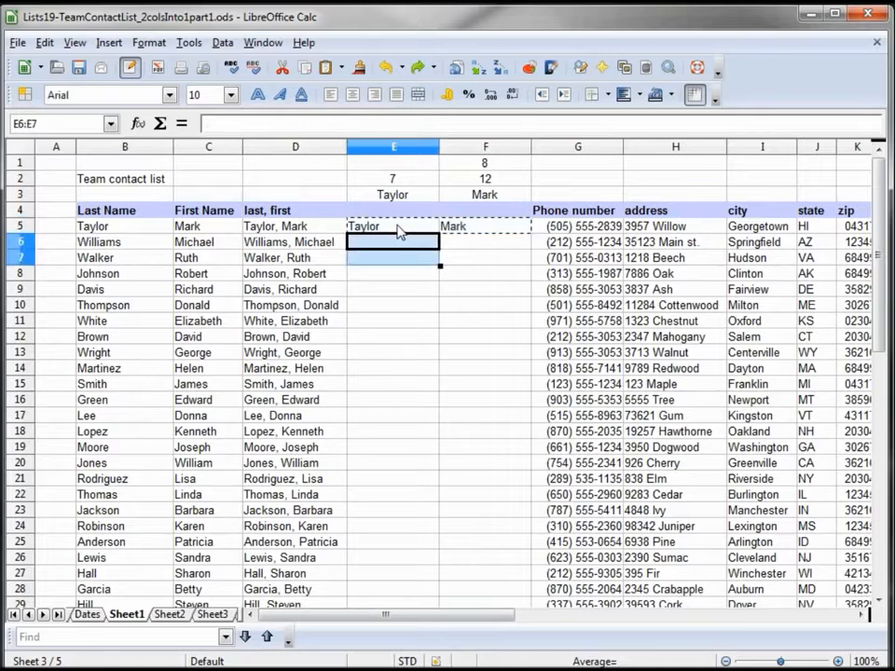
key("shift+Down")
key("shift+Down")
key("shift+Down")
key("shift+Down")
key("shift+Down")
key("shift+Down")
key("shift+Down")
key("shift+Down")
key("shift+Down")
key("shift+Down")
key("shift+Down")
key("shift+Down")
key("shift+Down")
key("shift+Down")
key("shift+Down")
key("shift+Down")
key("shift+Down")
key("shift+Down")
key("shift+Down")
key("shift+Down")
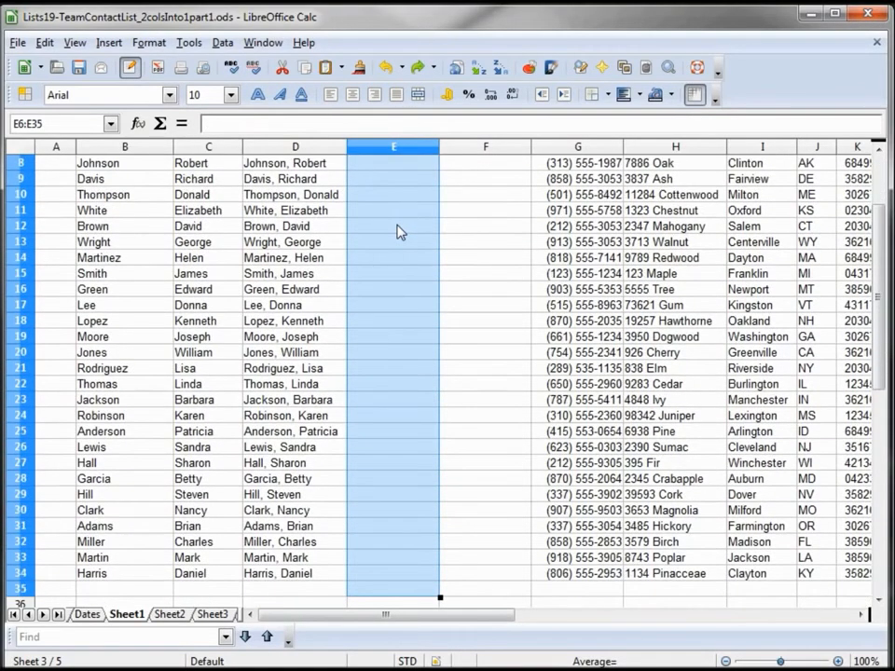
key("shift+Up")
key("ctrl+v")
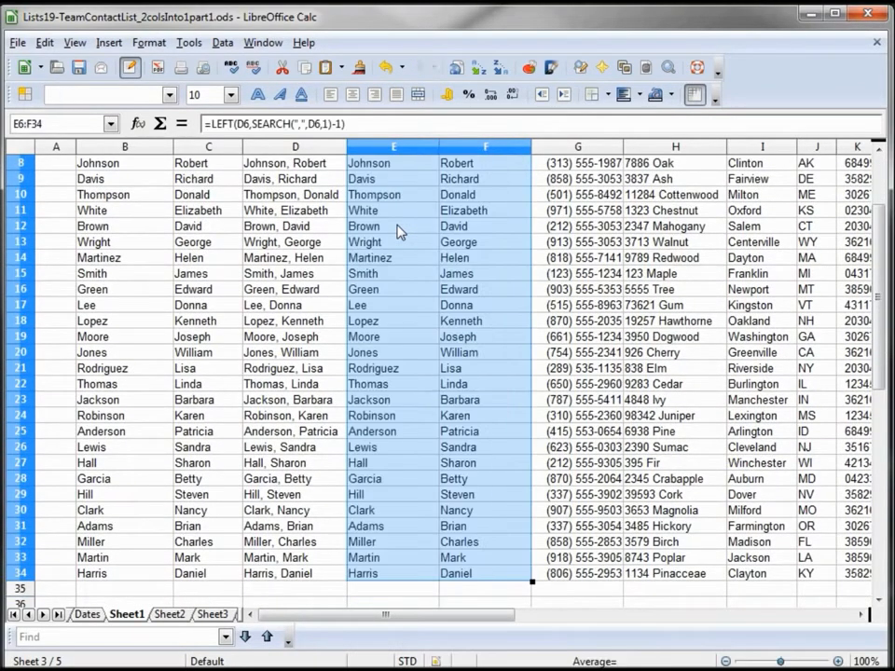
left_click(397, 231)
scroll(477, 289, "up", 3)
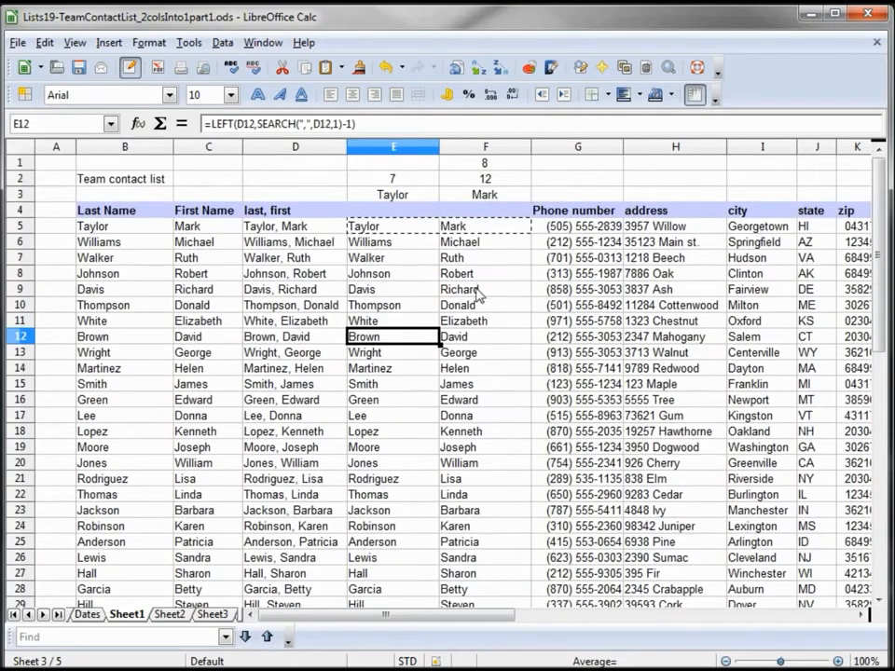